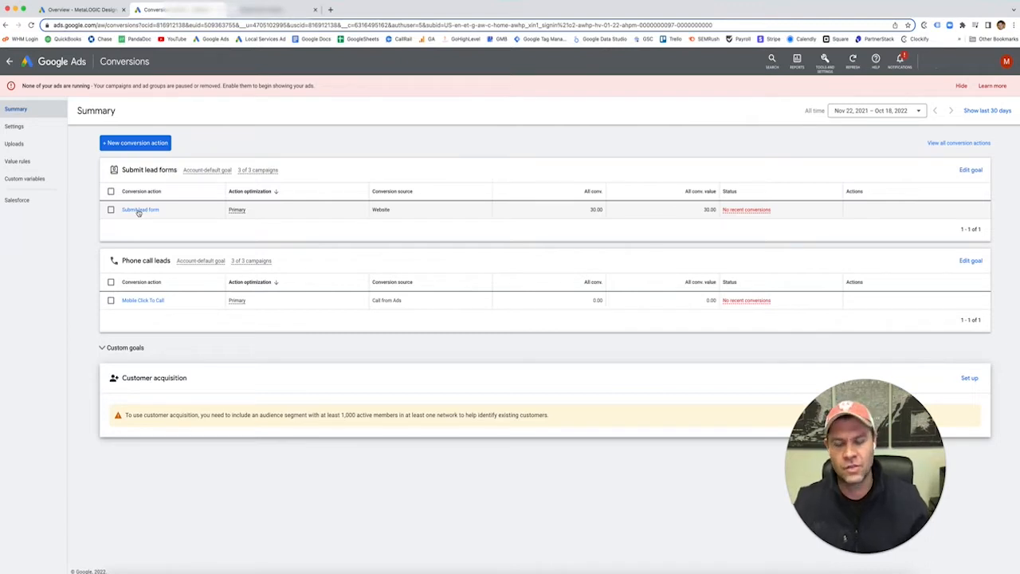
- Open the Submit lead form conversion action and show its tag setup instructions for Google Tag Manager
click(139, 210)
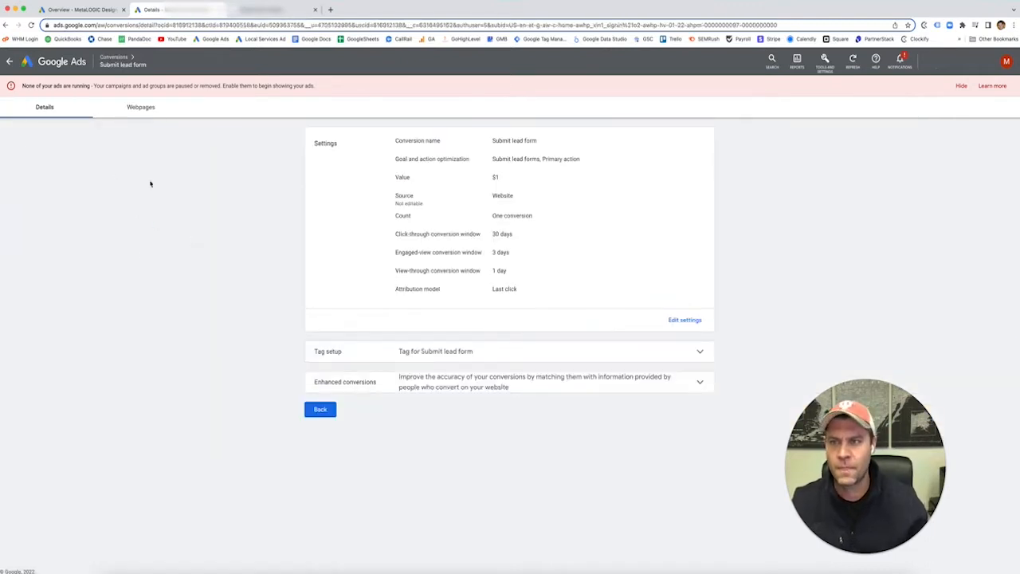
click(460, 353)
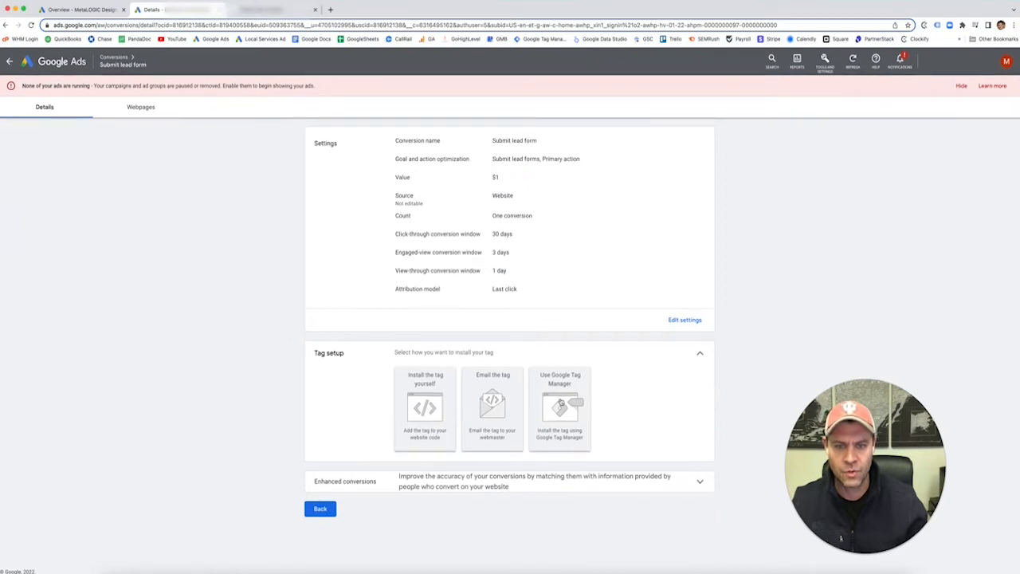
click(560, 404)
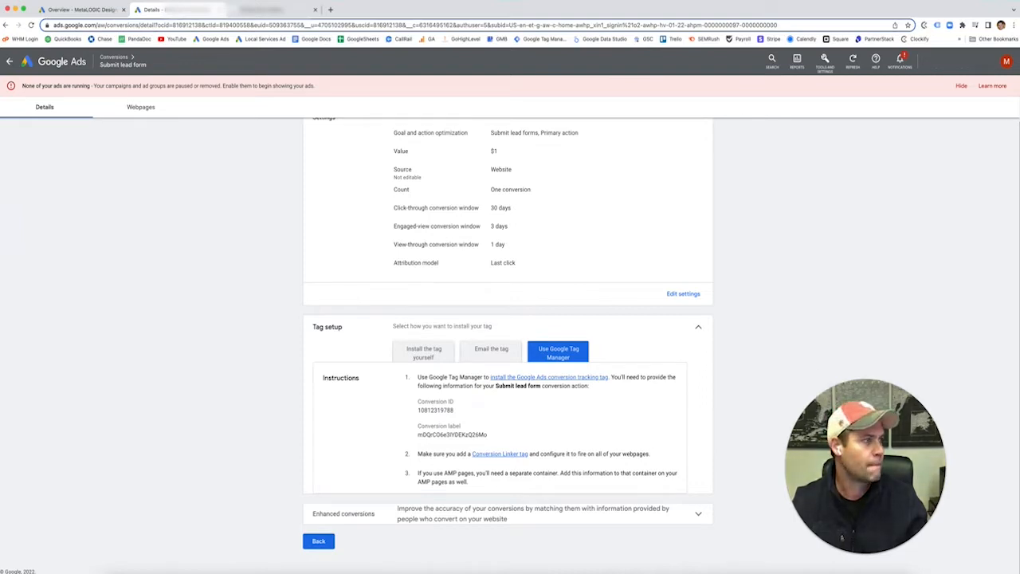
- Switch to Google Tag Manager and locate the container ID in the container's administration area
drag(1019, 25, 765, 24)
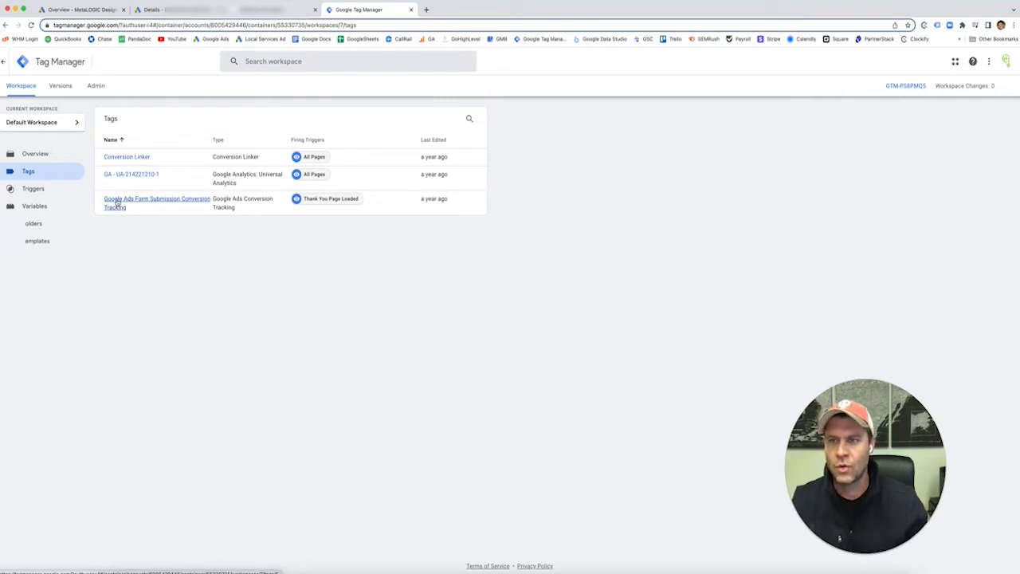
click(96, 86)
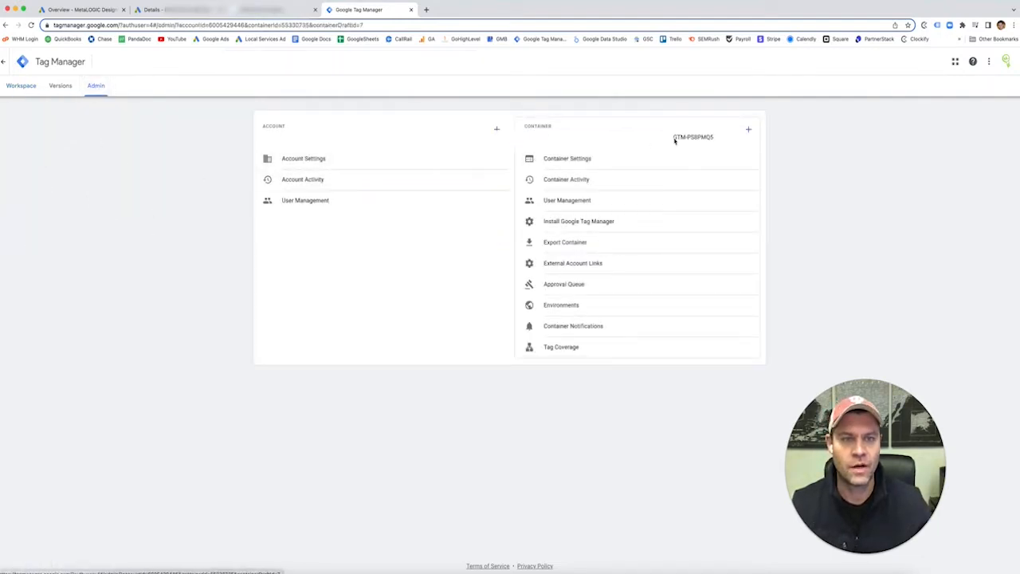
drag(674, 137, 711, 140)
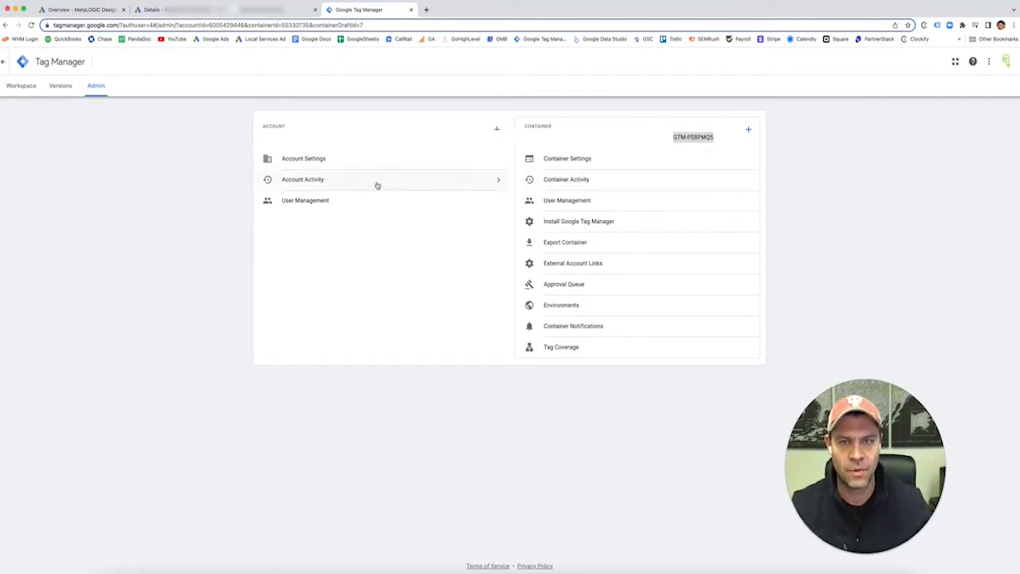
click(169, 164)
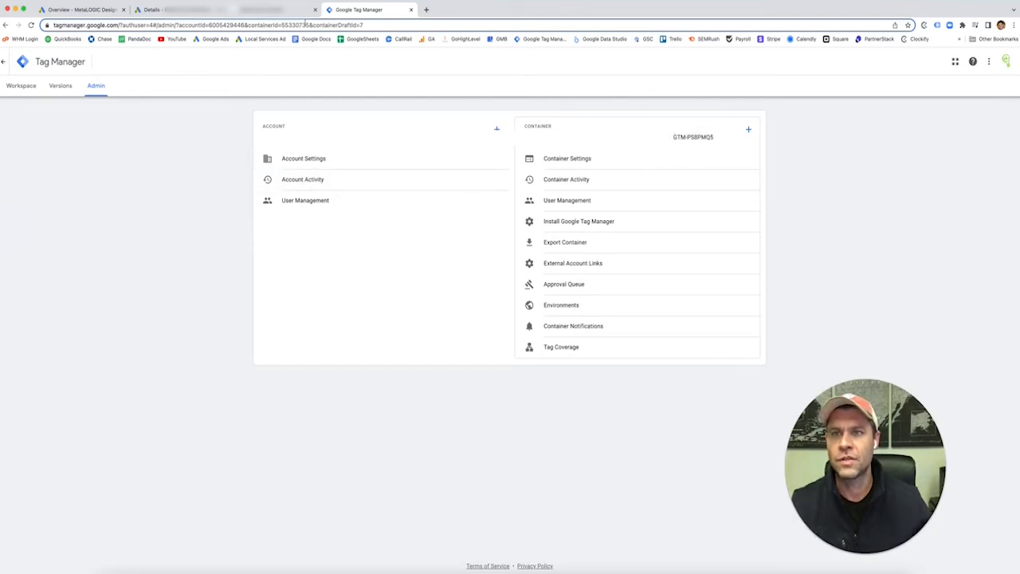
- Switch to the WordPress landing page, enter its admin dashboard and open the page for adding new plugins
click(271, 10)
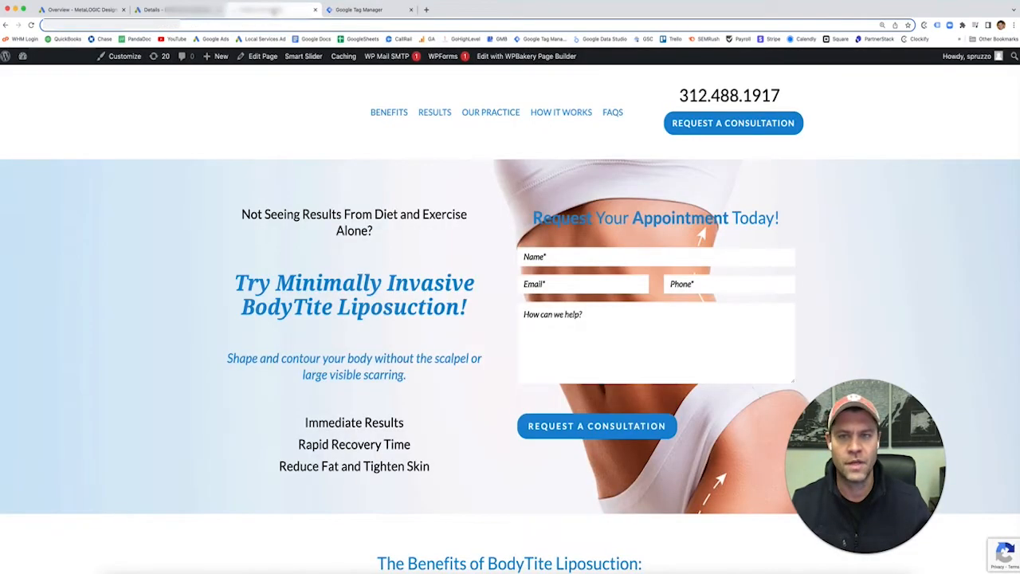
click(66, 59)
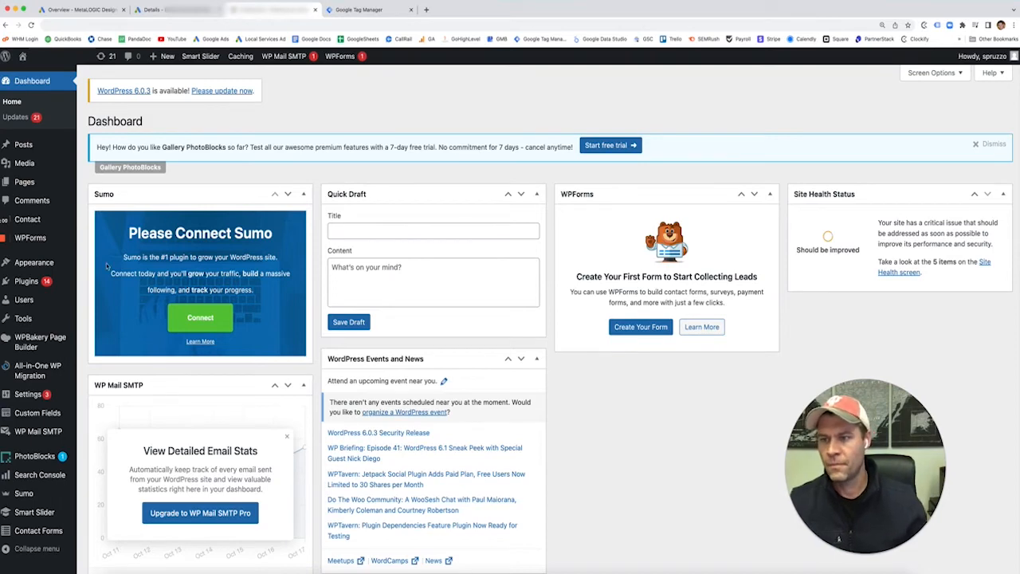
click(29, 283)
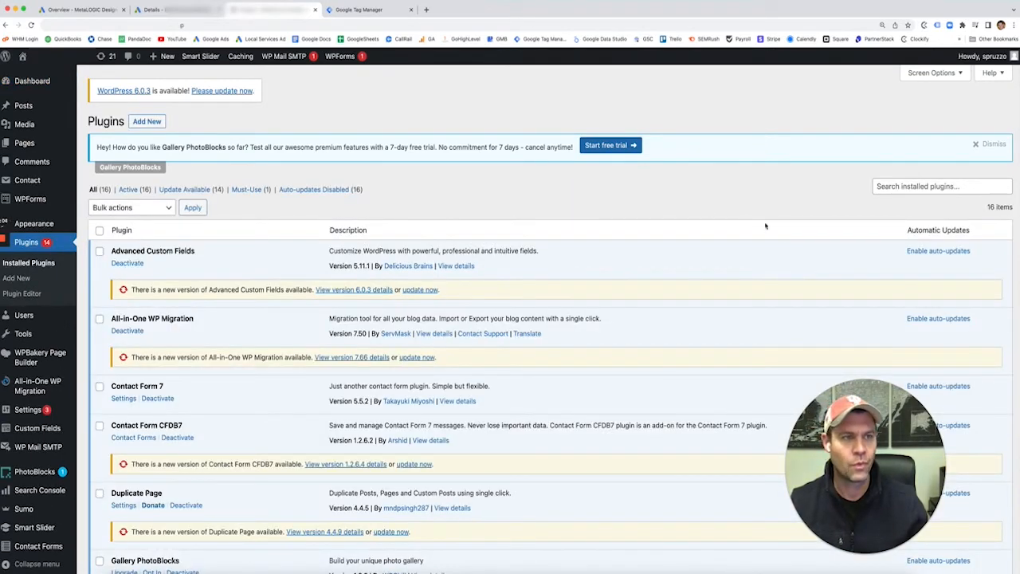
click(149, 123)
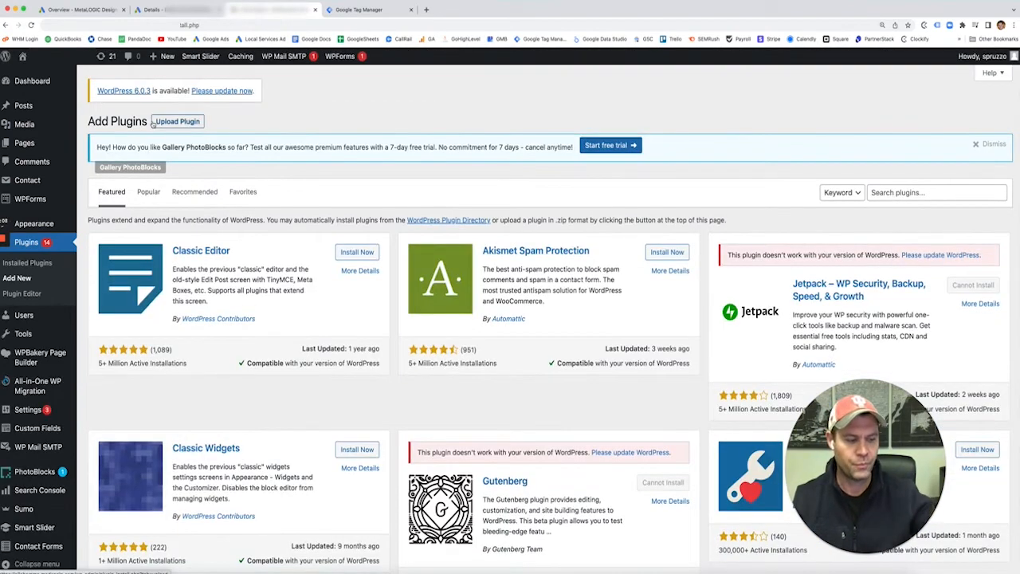
- Search the plugin directory for "google tag manager"
click(905, 192)
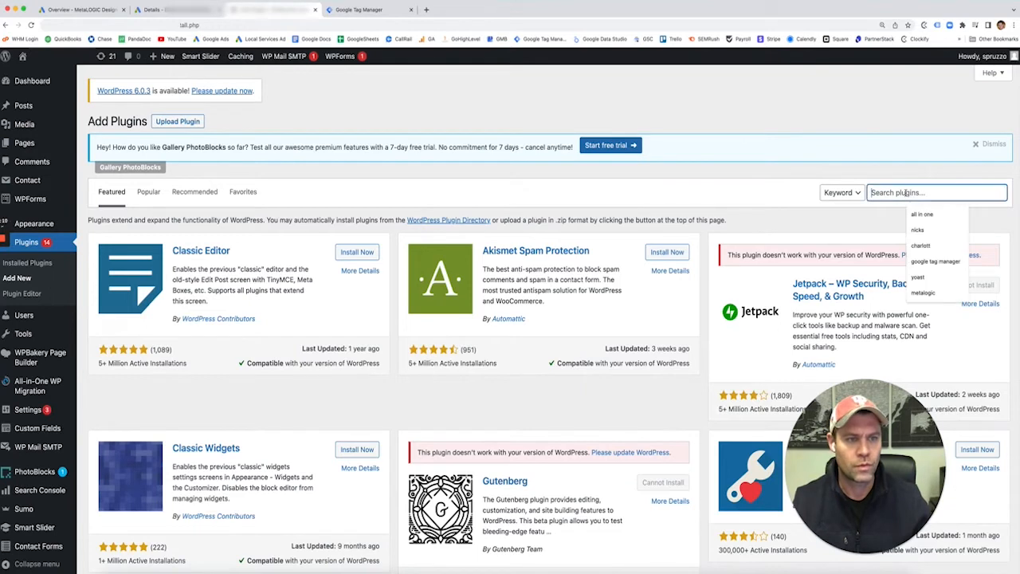
text(Google)
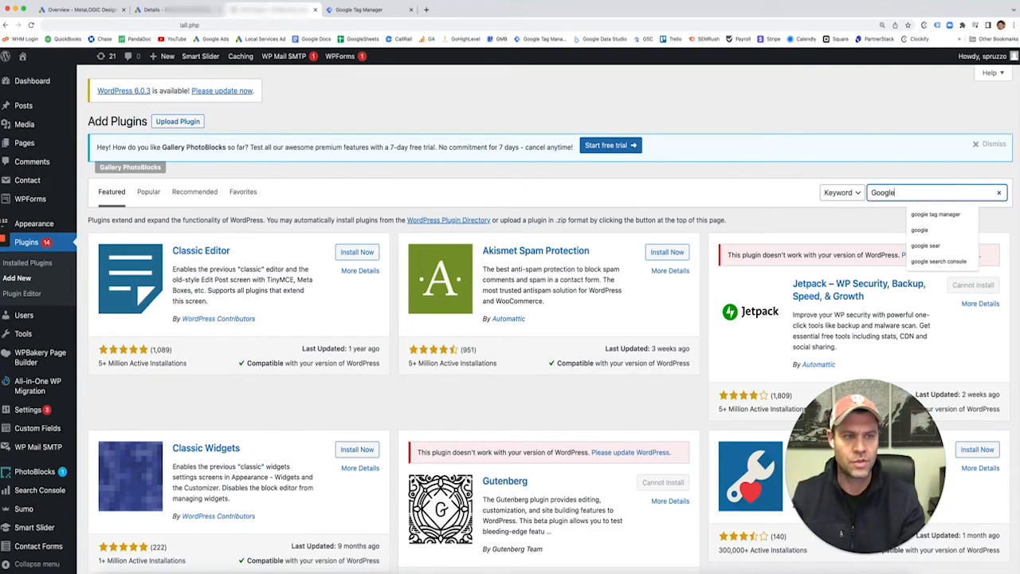
text( tag)
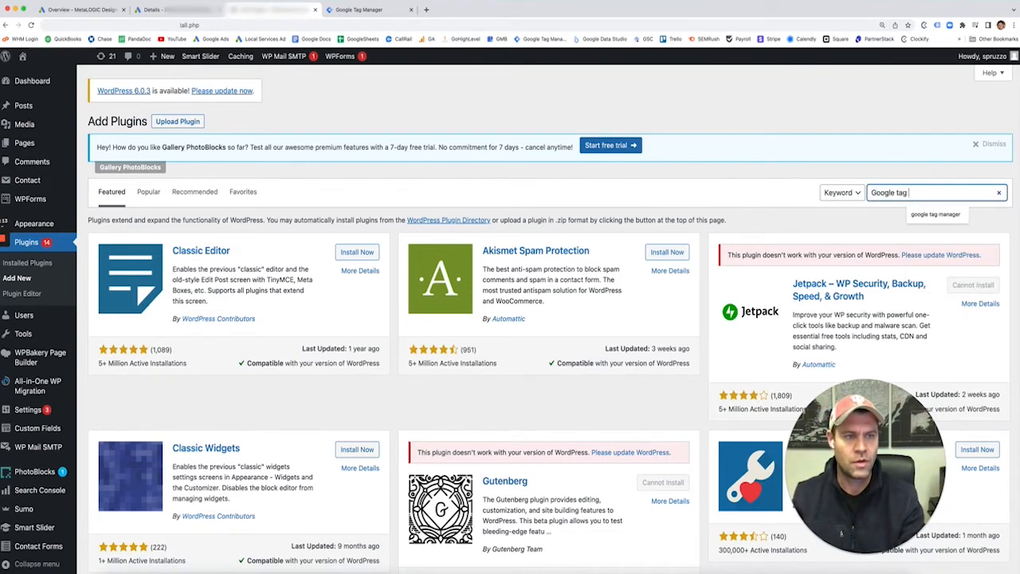
key(Down)
key(Return)
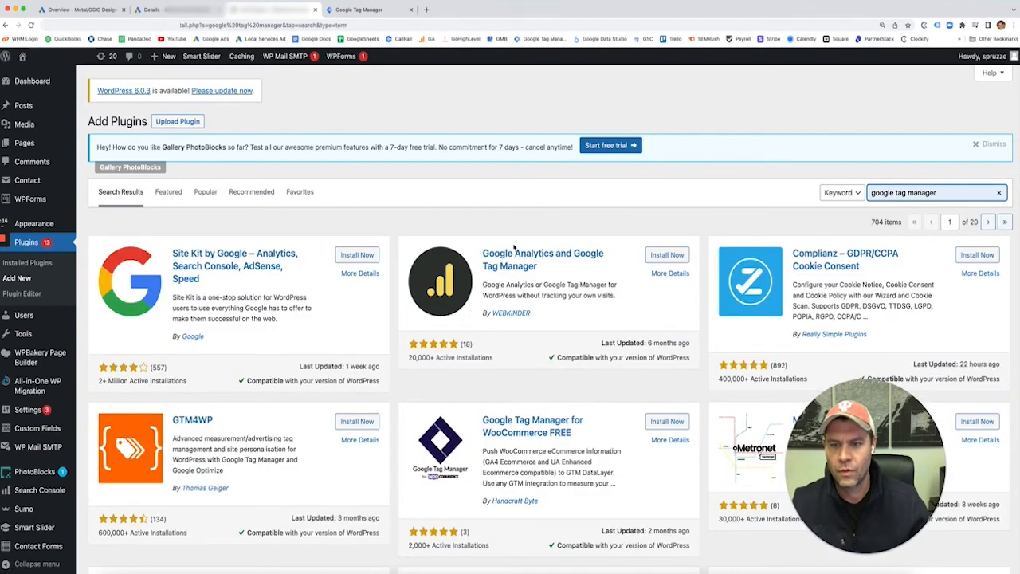
- Install and activate the GTM4WP plugin
scroll(508, 247, down, 1)
scroll(509, 248, down, 2)
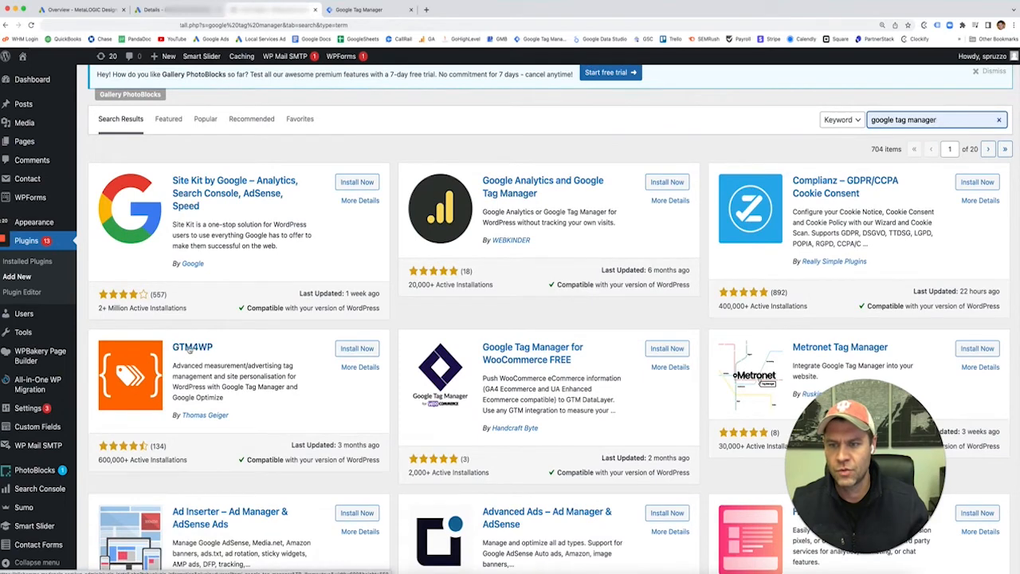
click(357, 349)
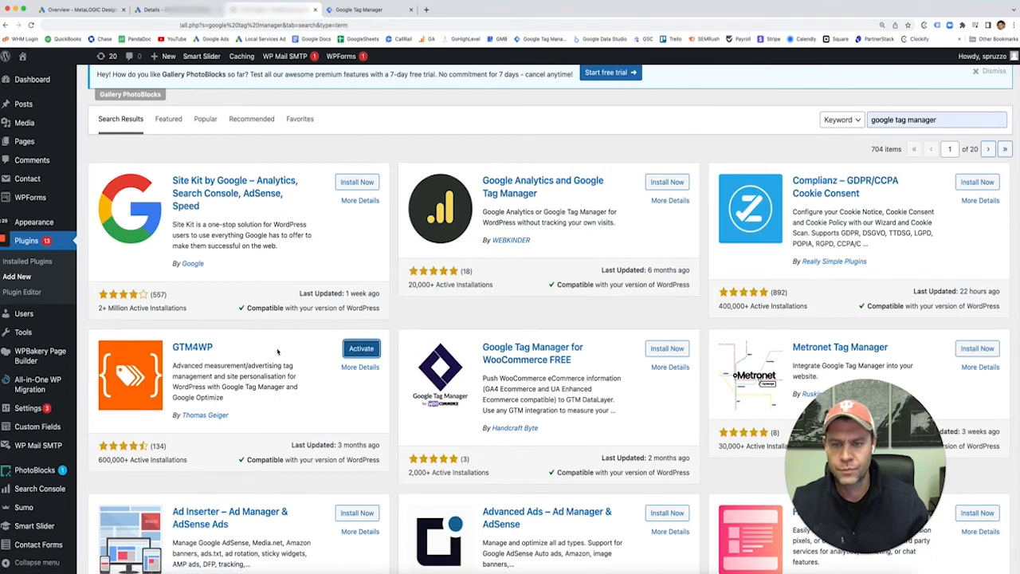
click(361, 349)
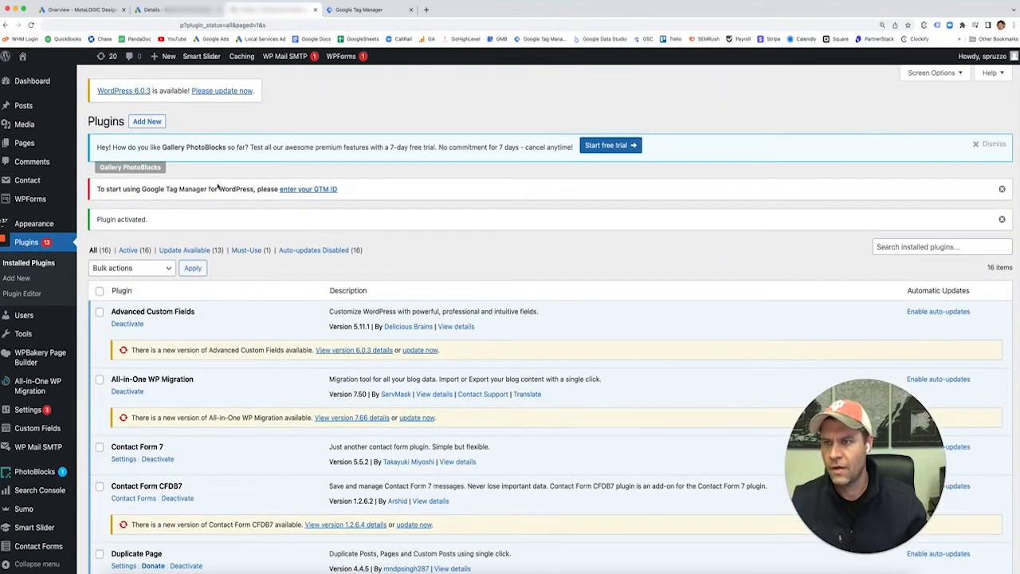
- Open the Google Tag Manager settings page of the WordPress site
mouse_move(22, 57)
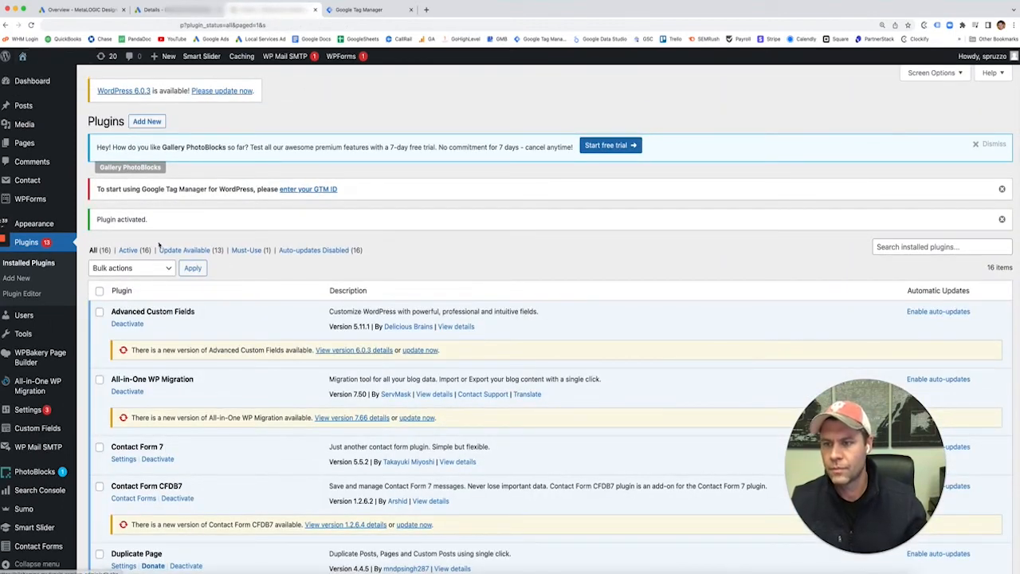
scroll(24, 379, down, 1)
mouse_move(22, 410)
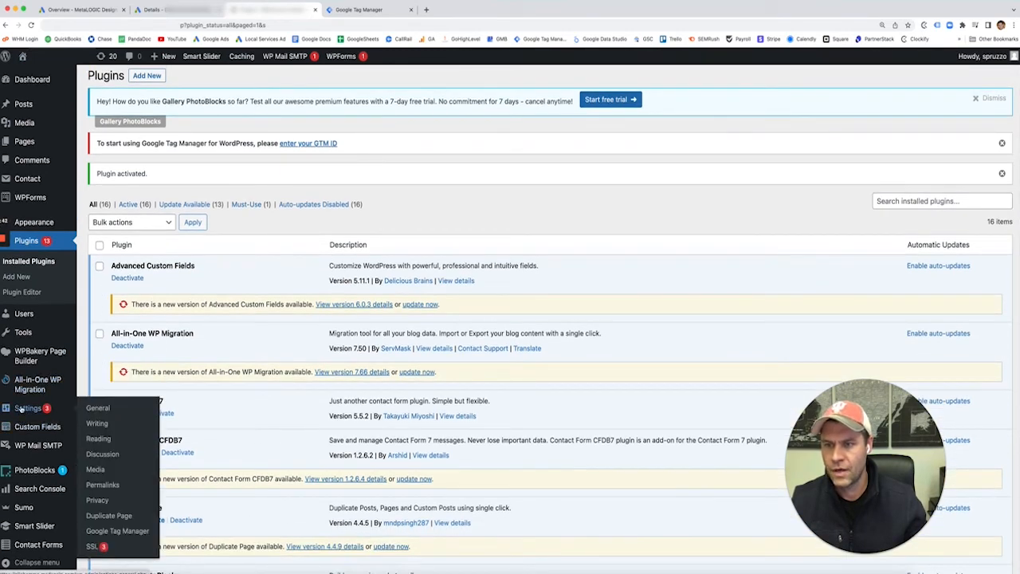
click(112, 531)
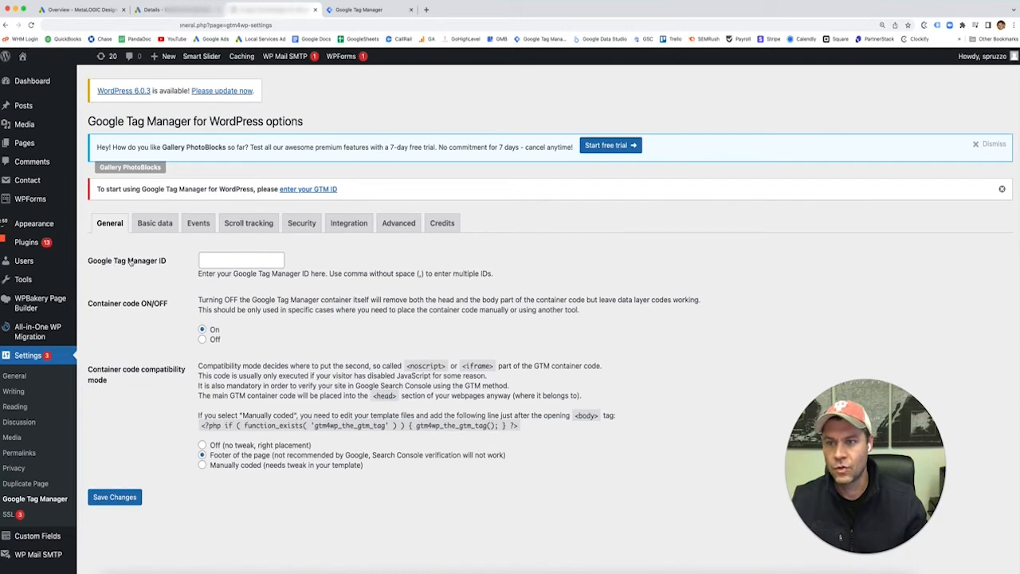
- Copy the container ID from Tag Manager and enter GTM-PS8PMQ5 as the plugin's Google Tag Manager ID
click(395, 10)
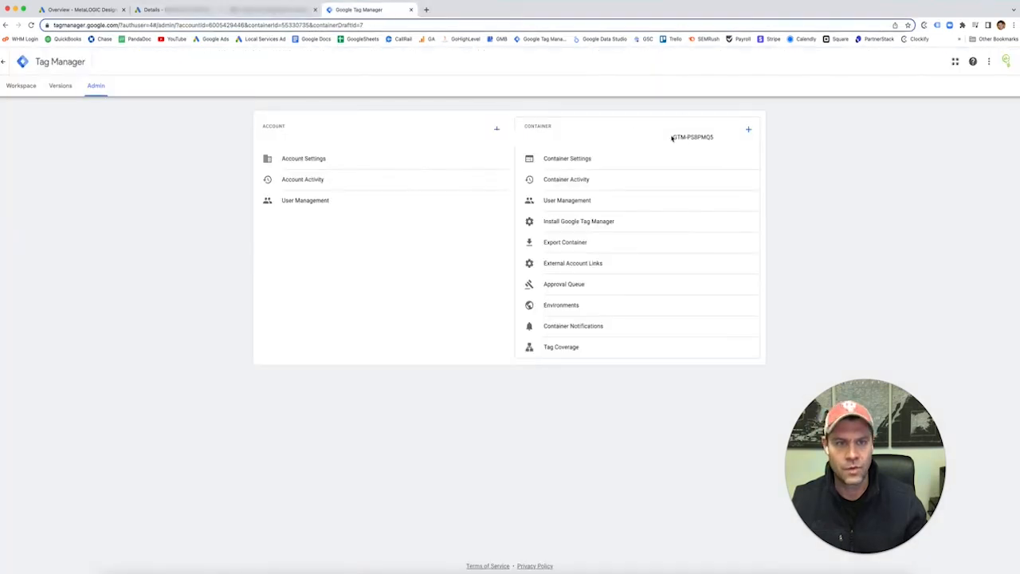
drag(672, 137, 715, 137)
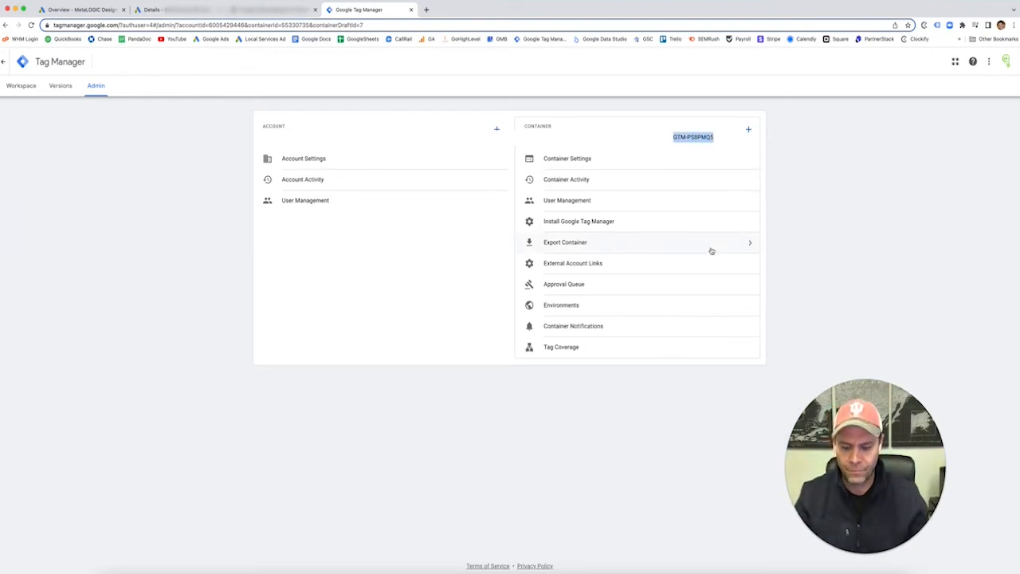
click(271, 9)
click(249, 260)
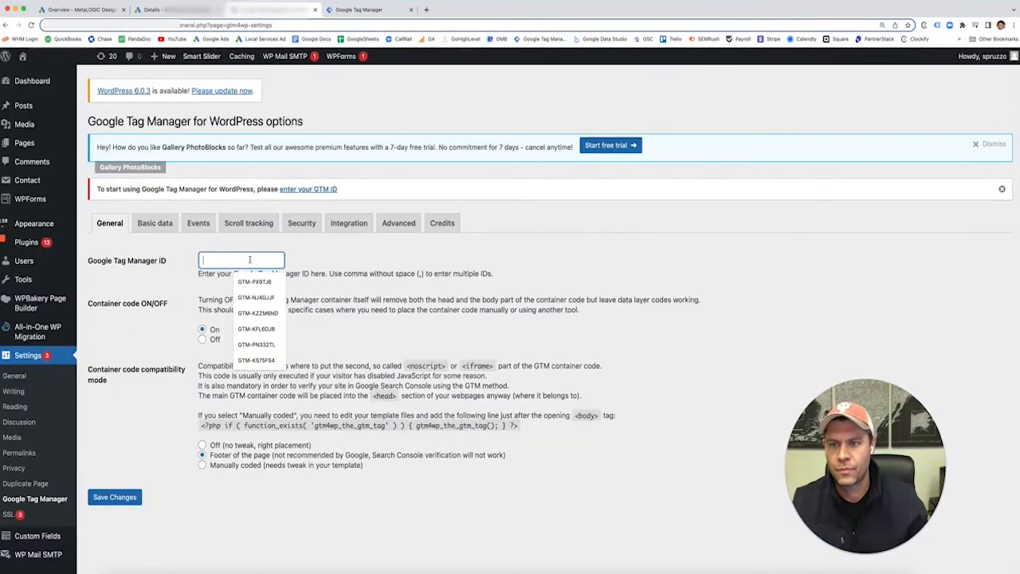
text(GTM-PS8PMQ5)
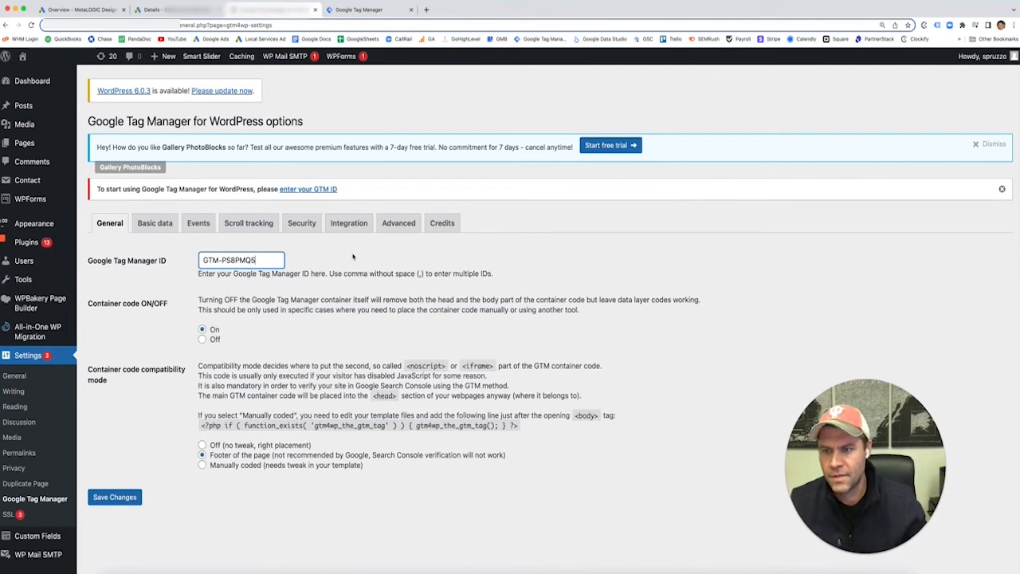
- Set the container code compatibility mode to Off (no tweak, right placement) and save the plugin settings
click(360, 309)
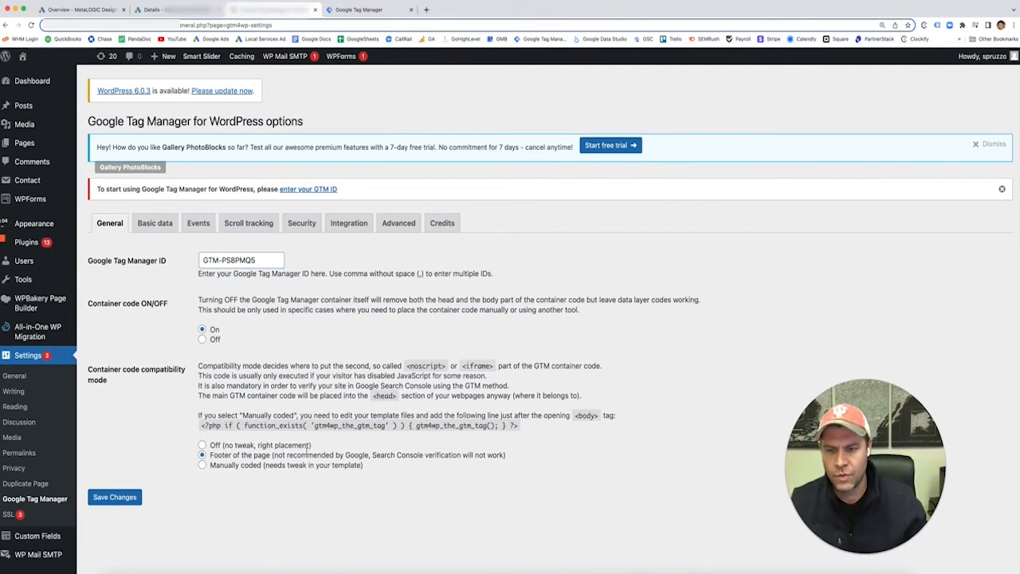
click(203, 445)
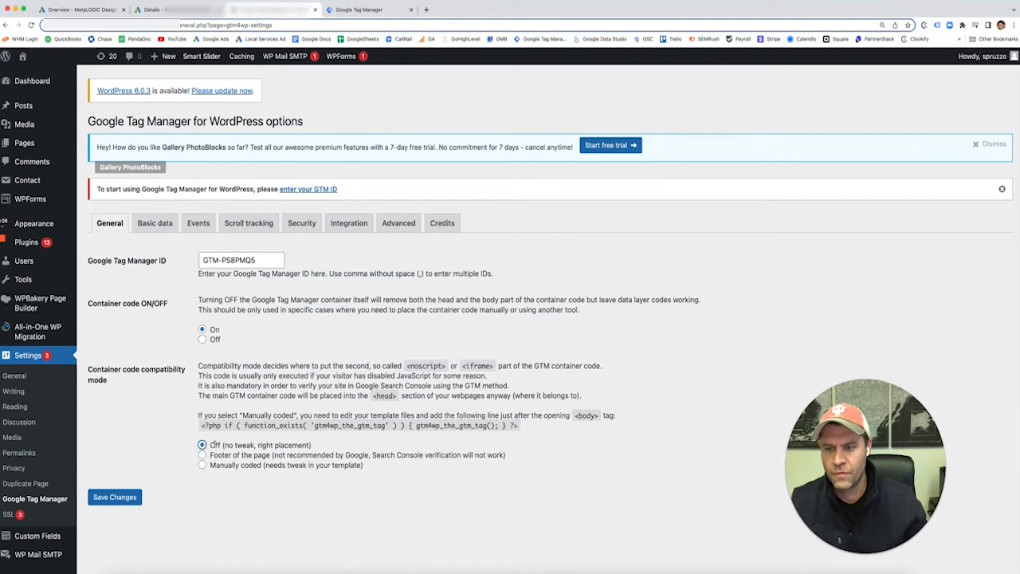
click(118, 498)
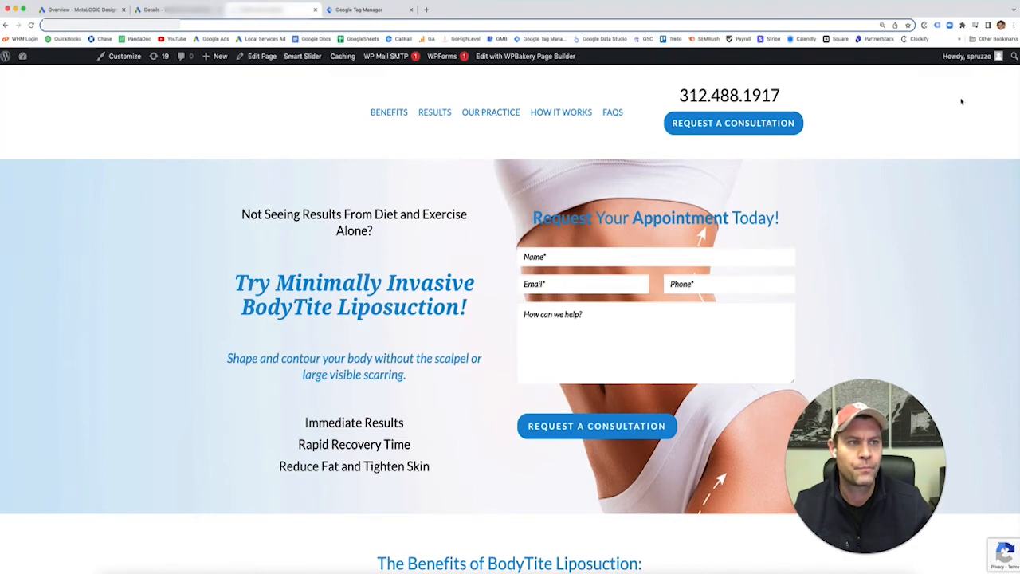
- Enable Tag Assistant Legacy on the landing page and reload the page for analysis
right_click(939, 26)
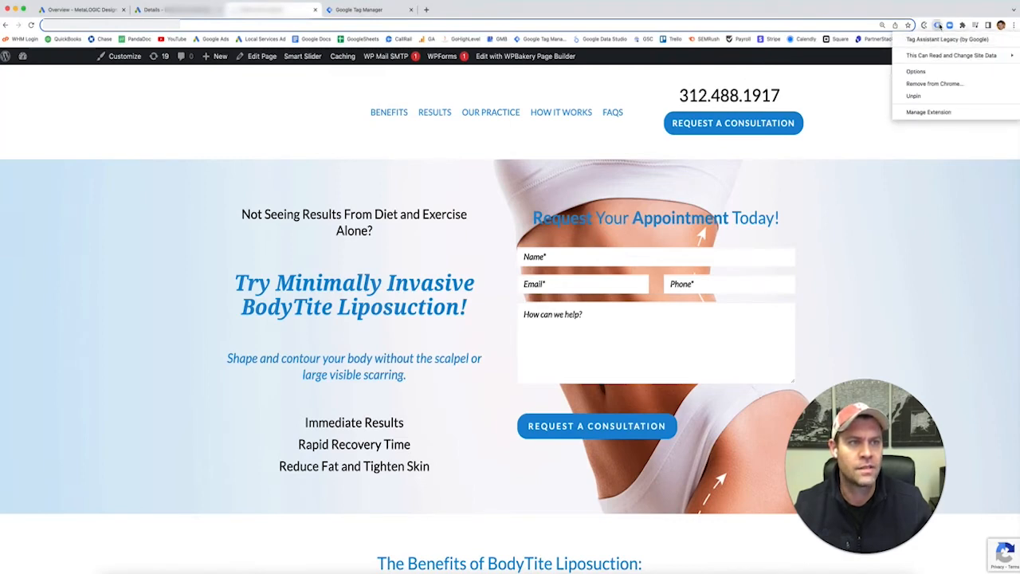
click(938, 27)
click(938, 26)
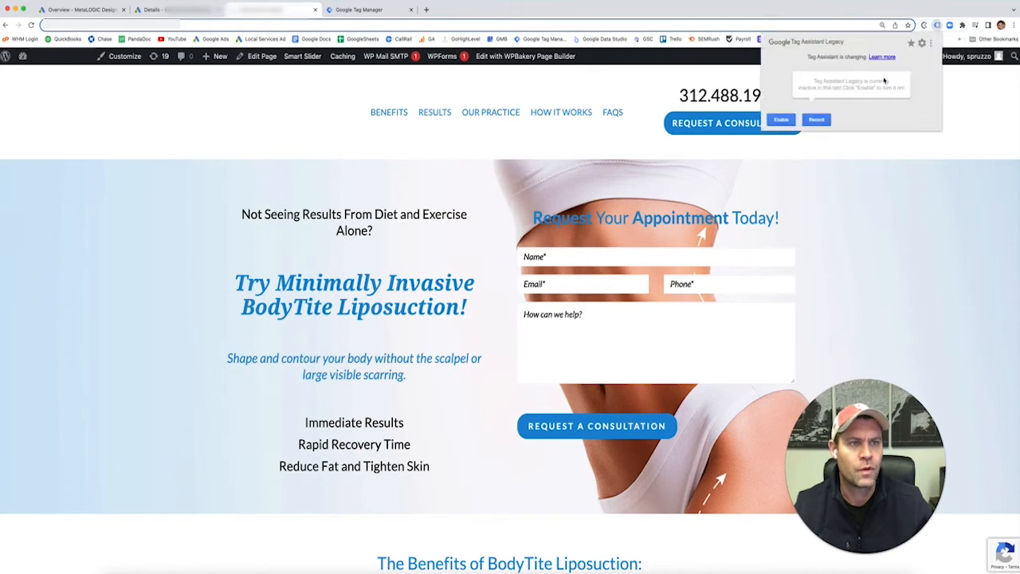
click(774, 120)
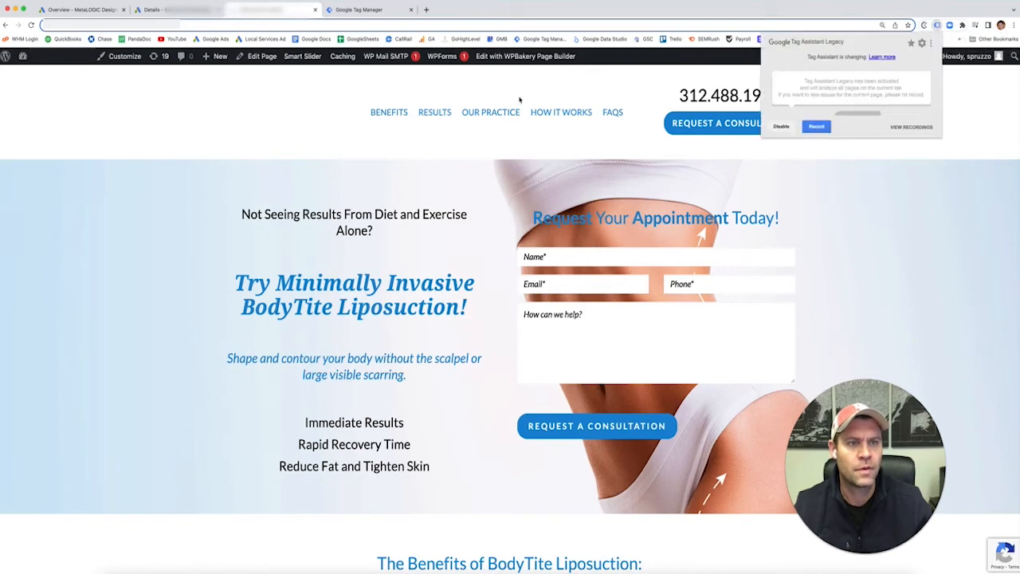
click(50, 103)
click(30, 24)
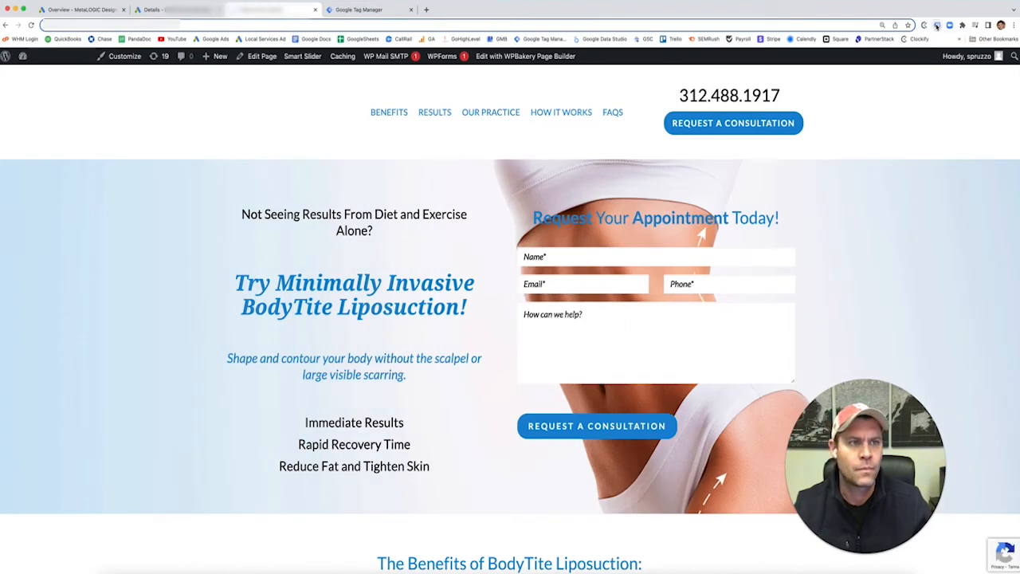
- Check the landing page's Tag Assistant results, including the metadata of the Google Tag Manager tag
click(937, 26)
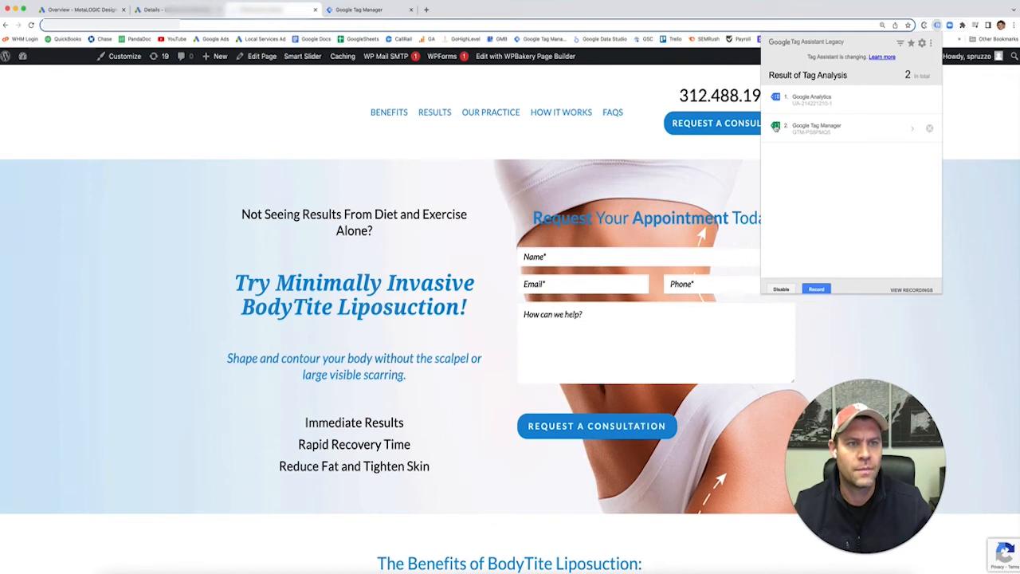
click(831, 129)
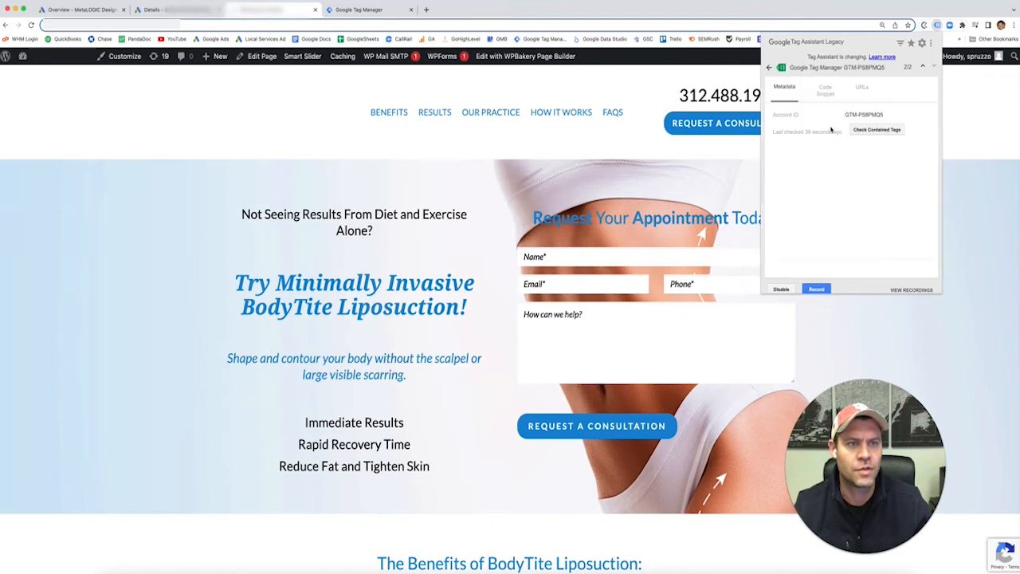
click(769, 67)
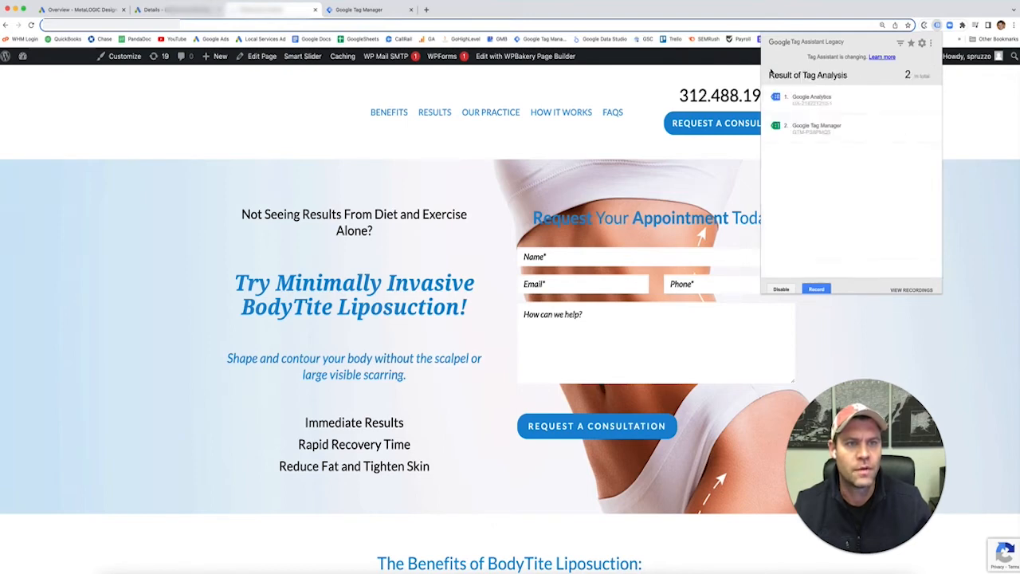
click(72, 144)
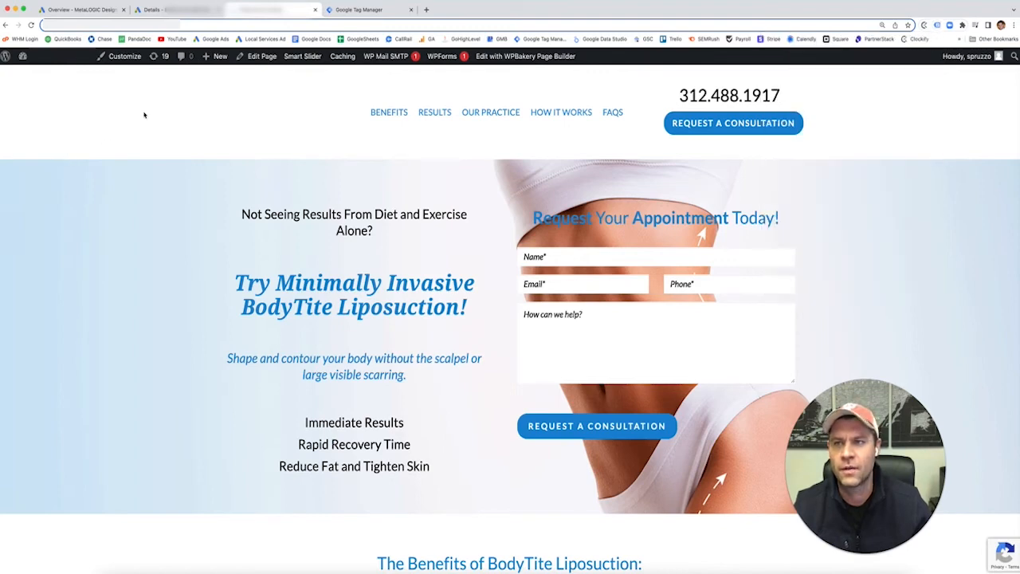
- Return to the Google Ads conversions summary, check the Submit lead form action's status details and reload the page
click(216, 13)
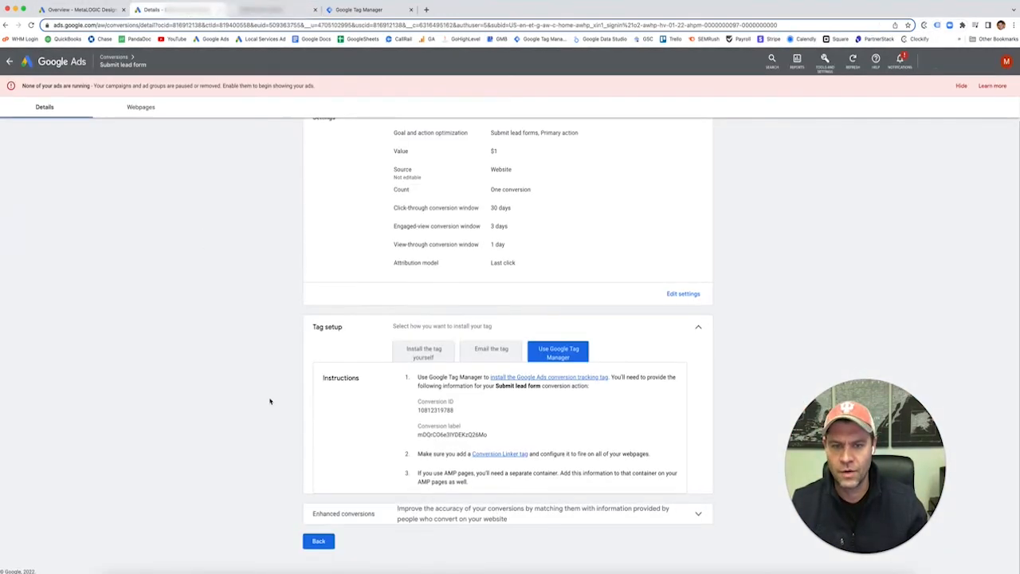
click(319, 541)
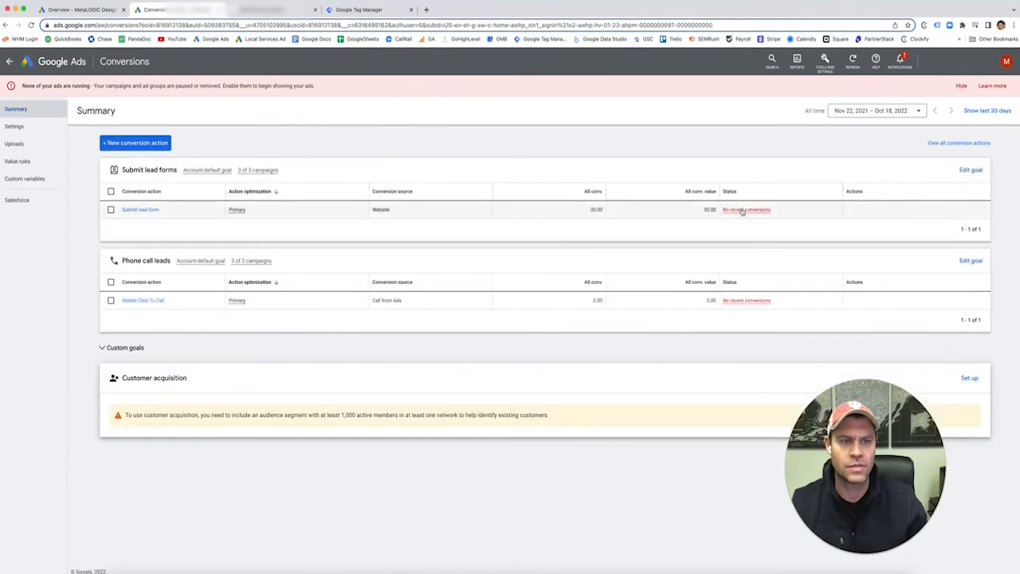
mouse_move(742, 211)
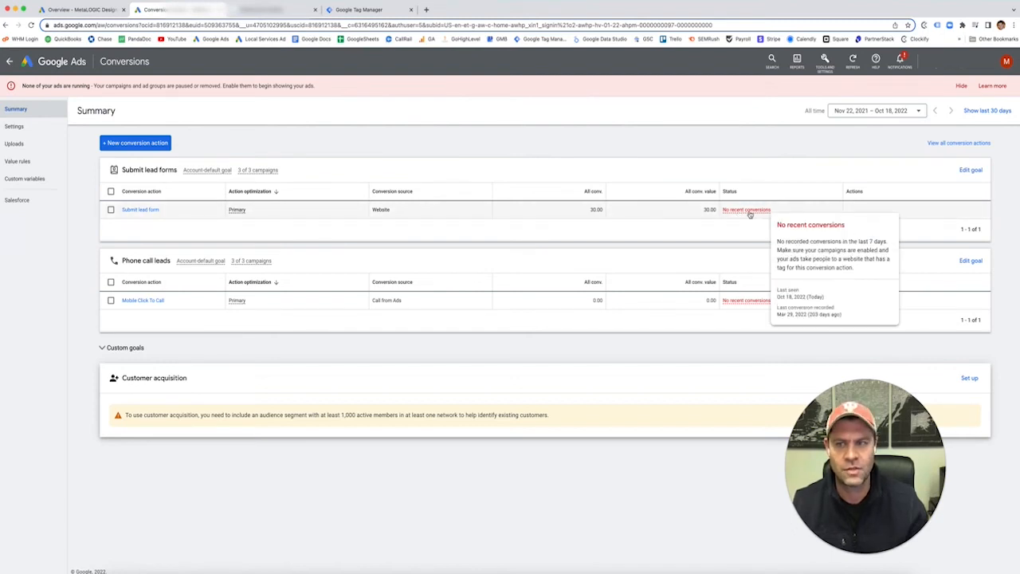
click(30, 24)
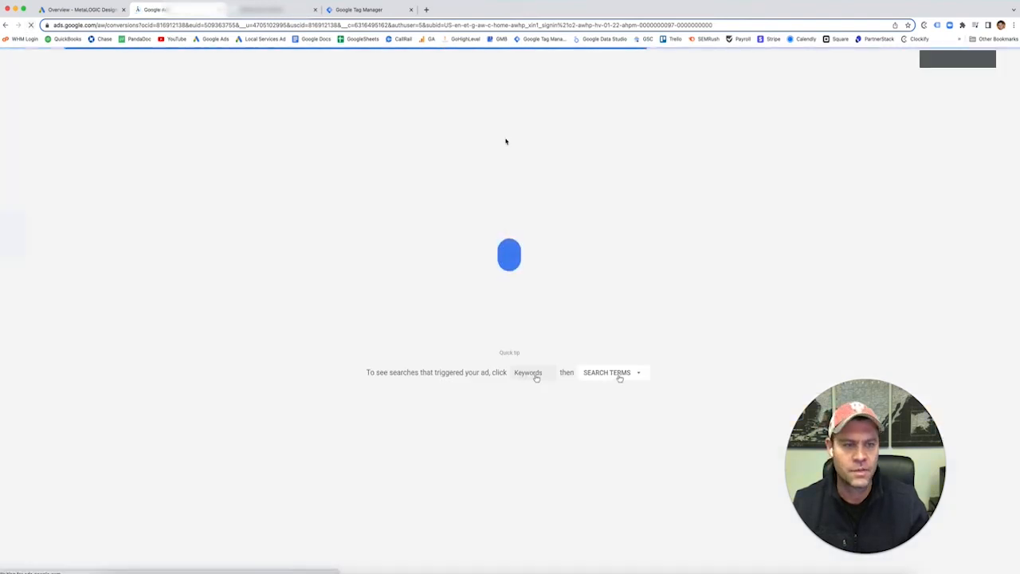